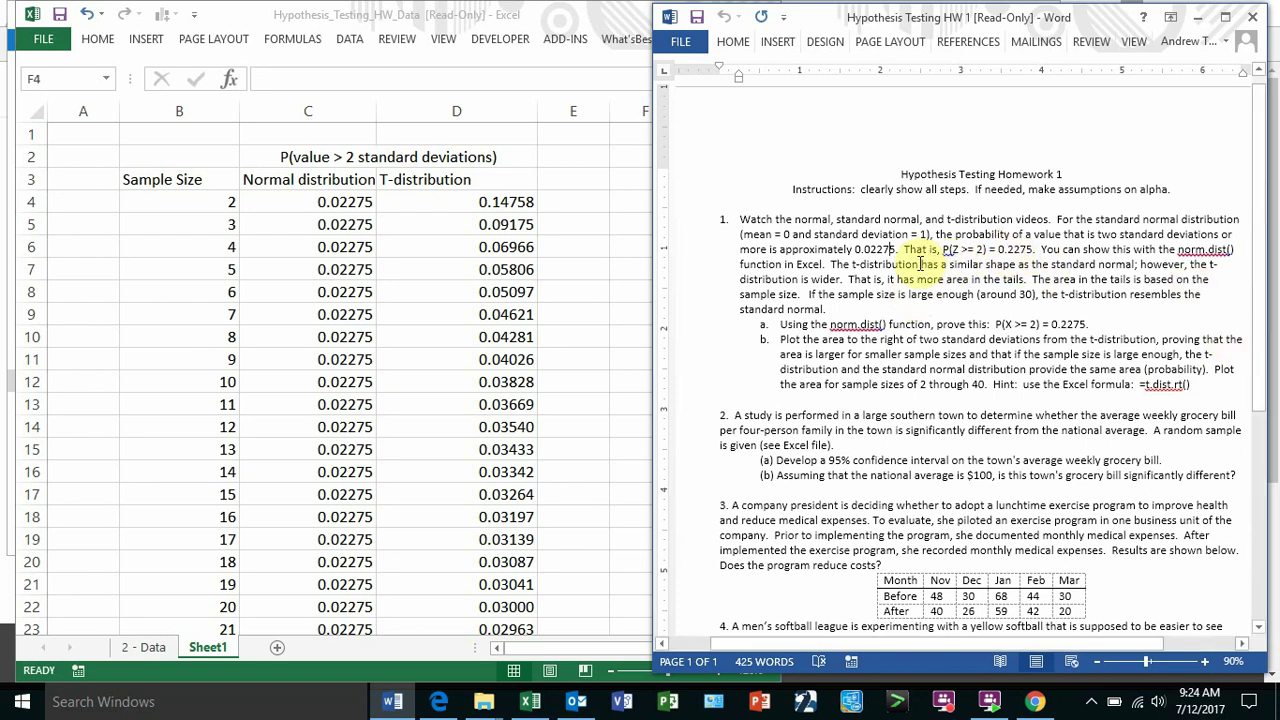
# Correct the probability to 0.02275 in both the problem 1 introduction and part a of the homework document
pyautogui.moveTo(830, 264); pyautogui.dragTo(855, 260)
pyautogui.doubleClick(872, 250)
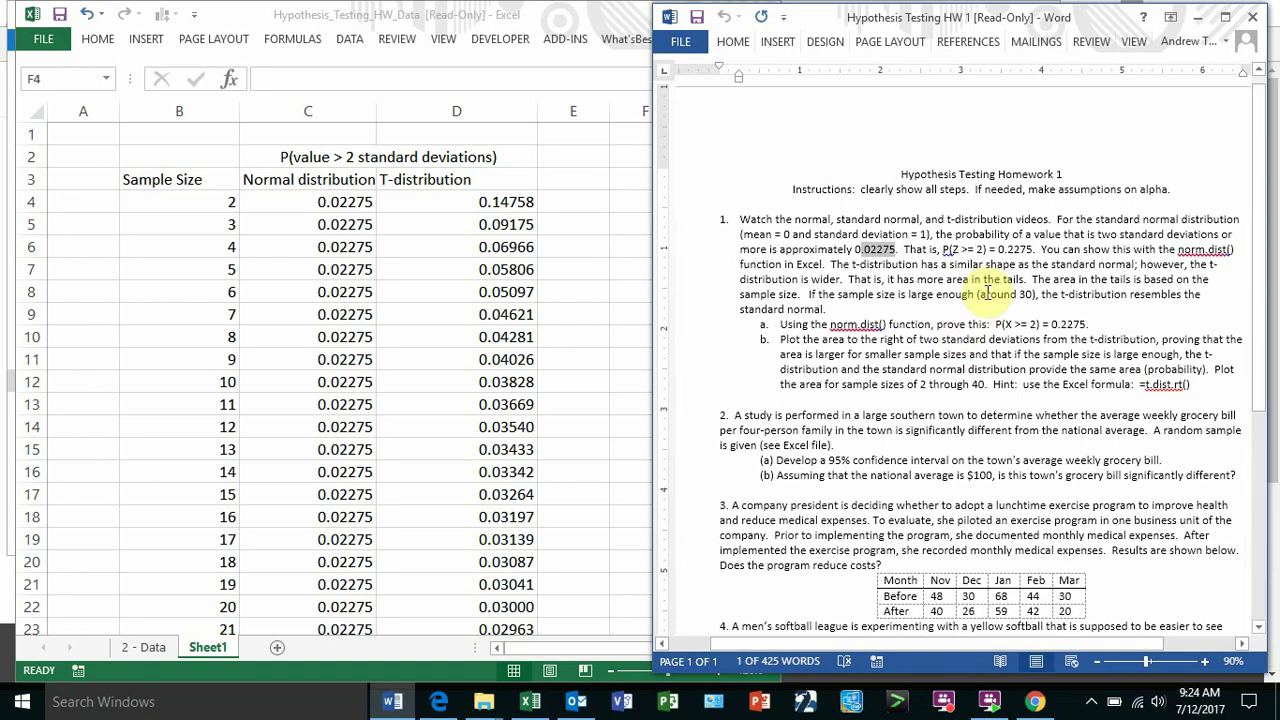
pyautogui.click(1005, 250)
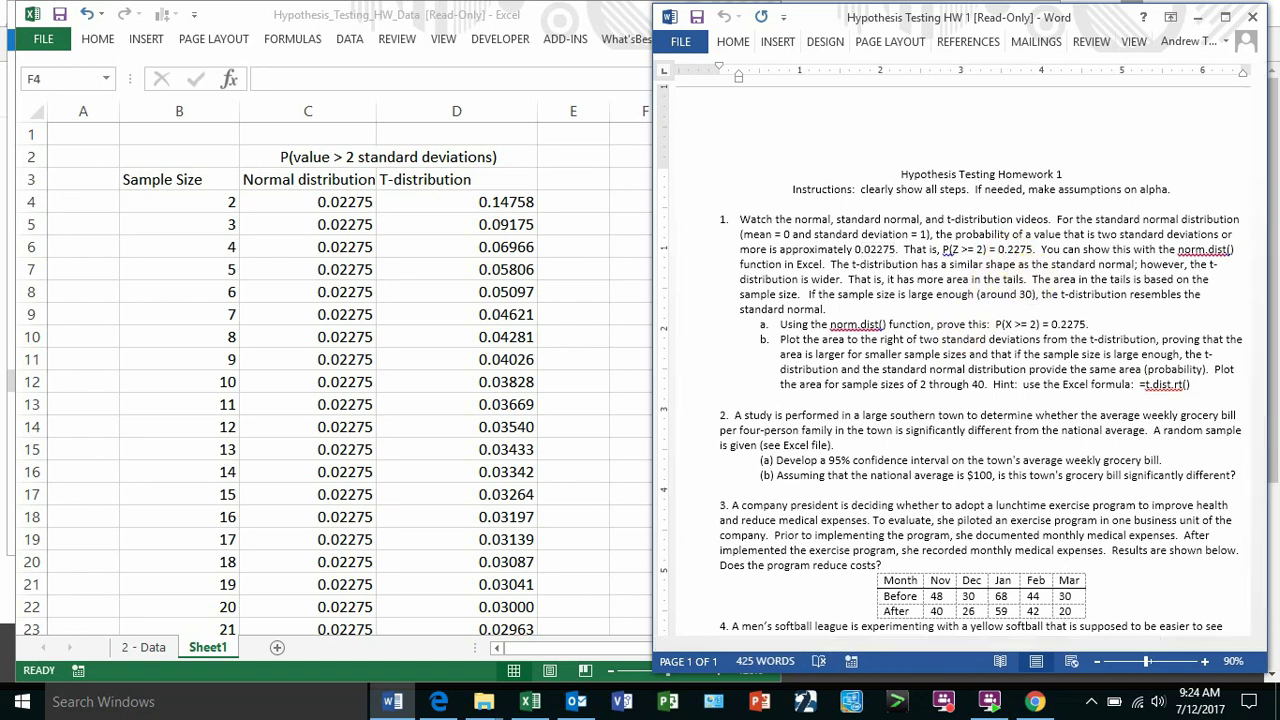
pyautogui.write('0')
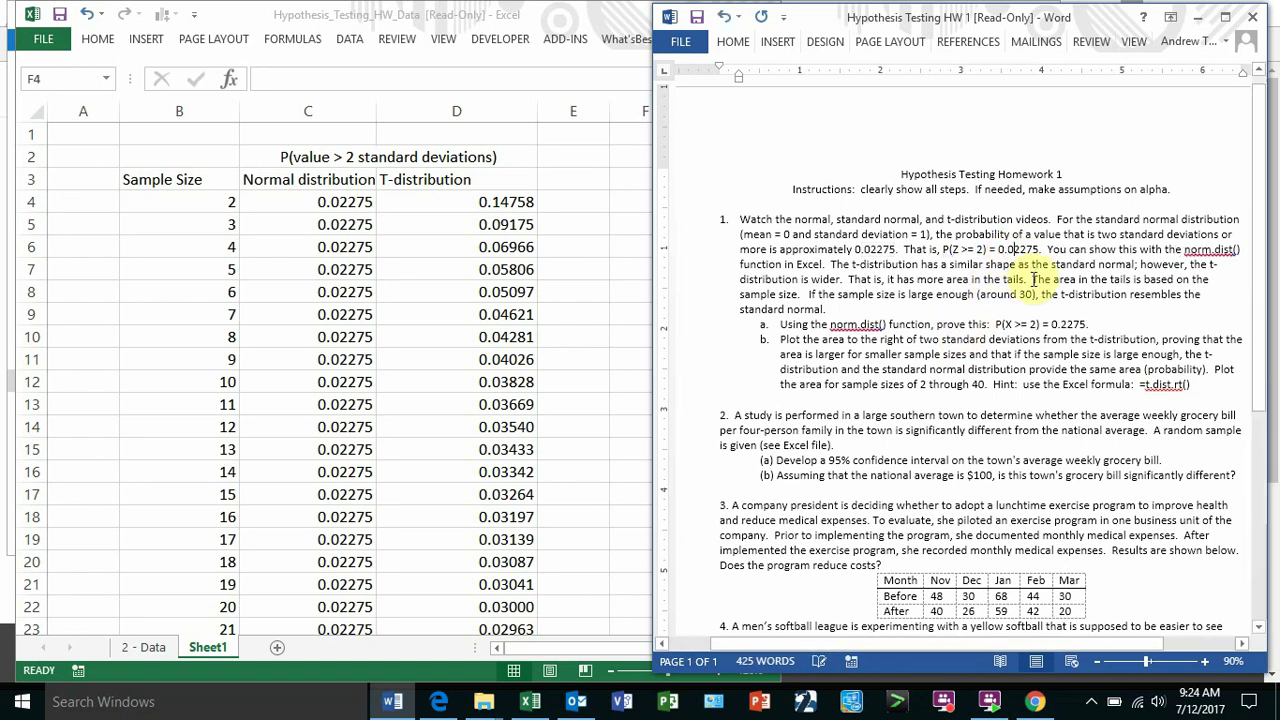
pyautogui.click(1059, 324)
pyautogui.write('0')
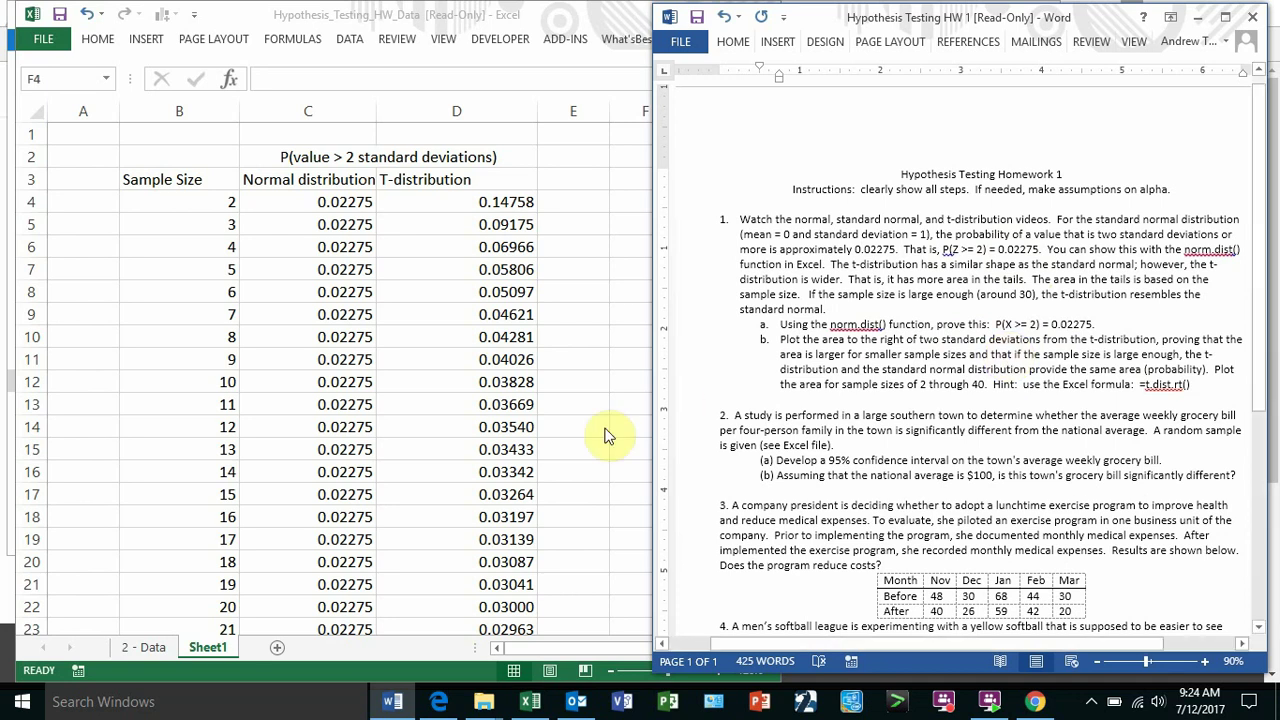
# Switch to the Excel workbook and widen column C so the Normal distribution heading fits
pyautogui.hotkey('alt', 'Tab')
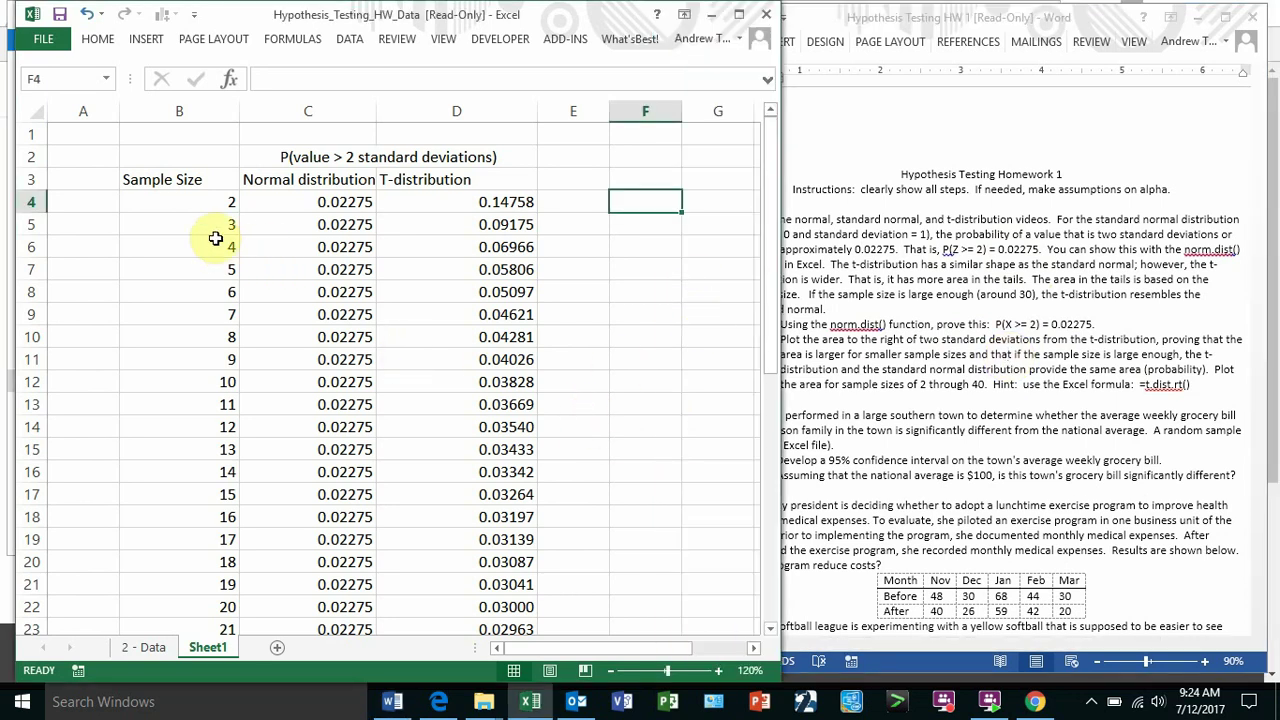
pyautogui.moveTo(206, 205); pyautogui.dragTo(134, 413)
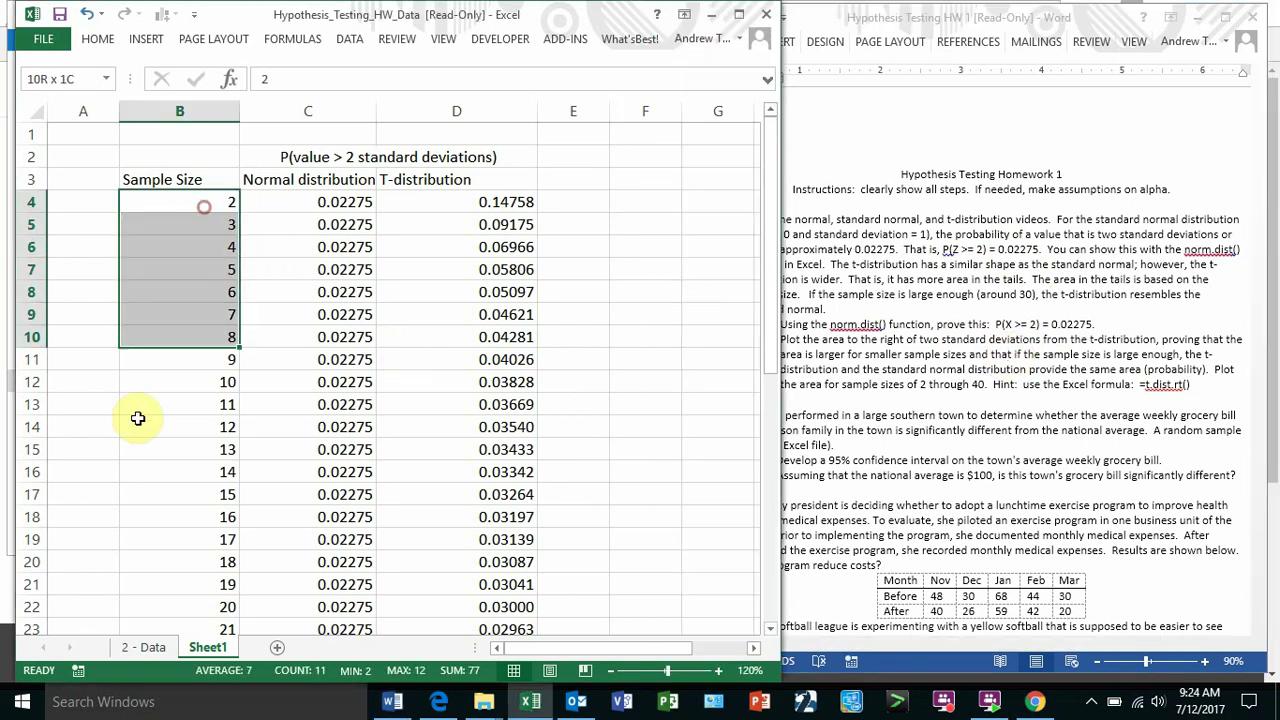
pyautogui.click(308, 206)
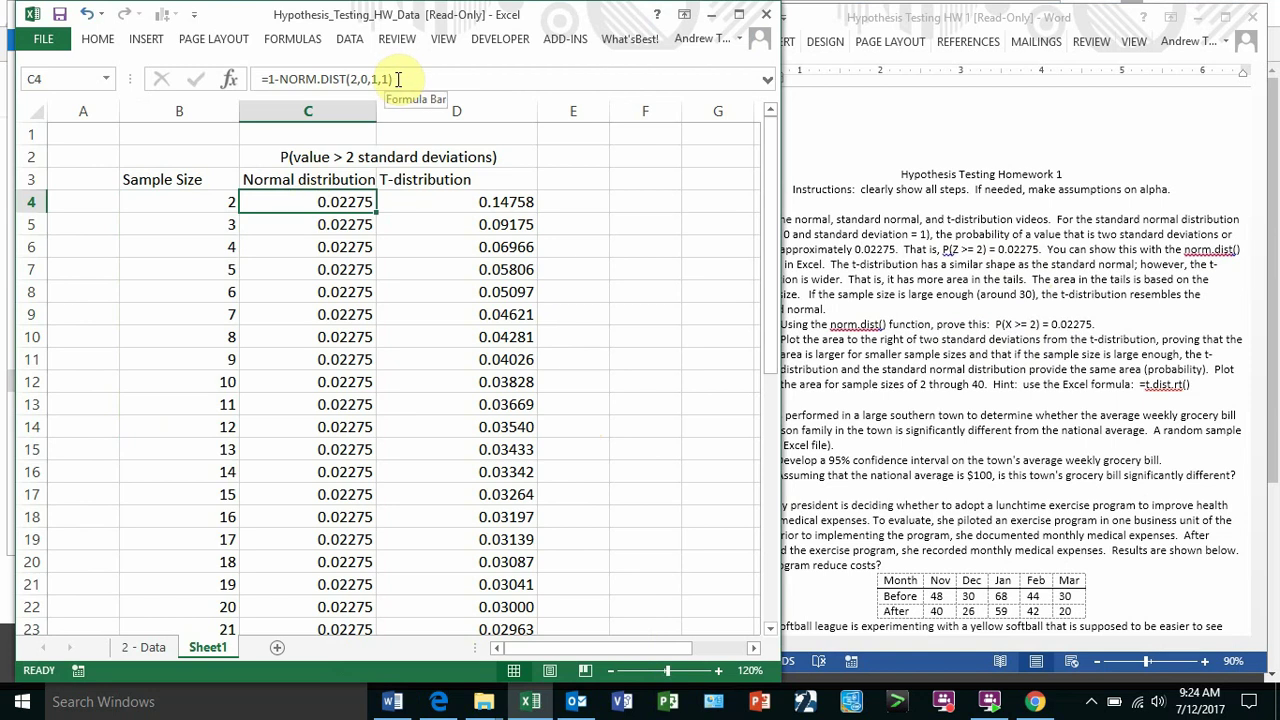
pyautogui.moveTo(376, 112); pyautogui.dragTo(468, 113)
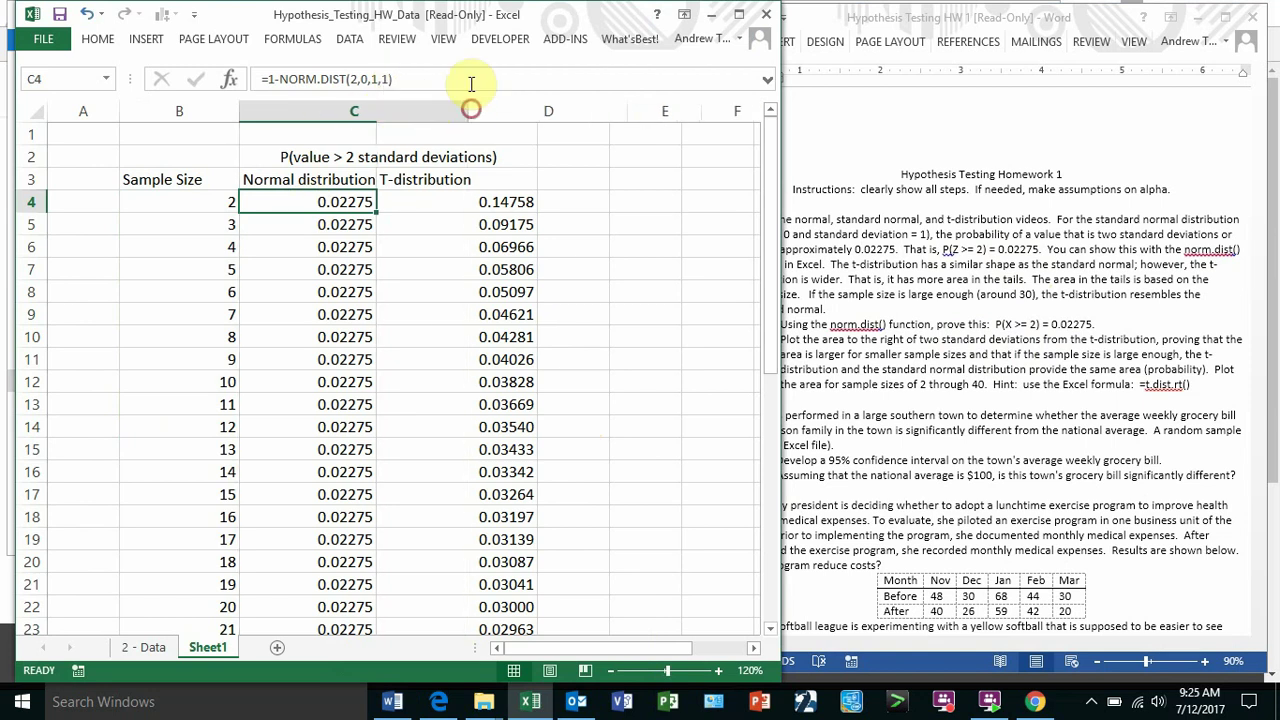
# Examine the normal distribution formula in C4 and the t-distribution formula in D4, including its degrees-of-freedom argument based on sample size
pyautogui.doubleClick(330, 203)
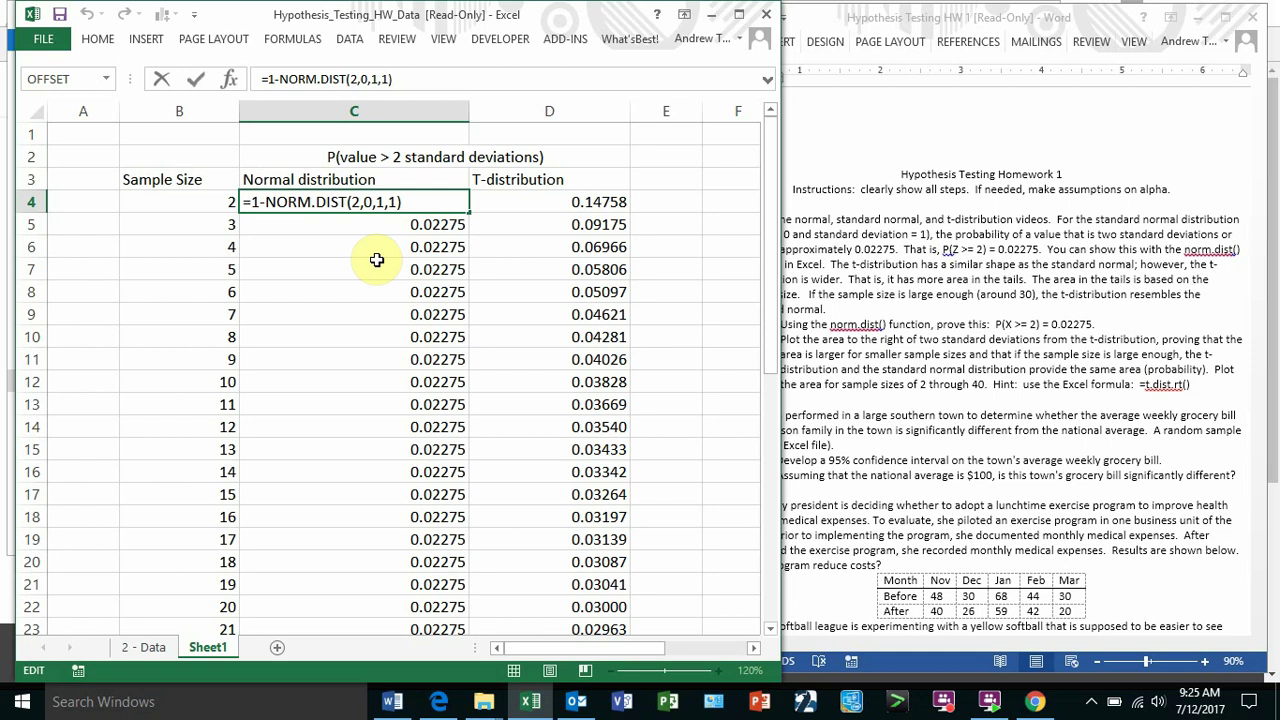
pyautogui.hotkey('ctrl', 'Return')
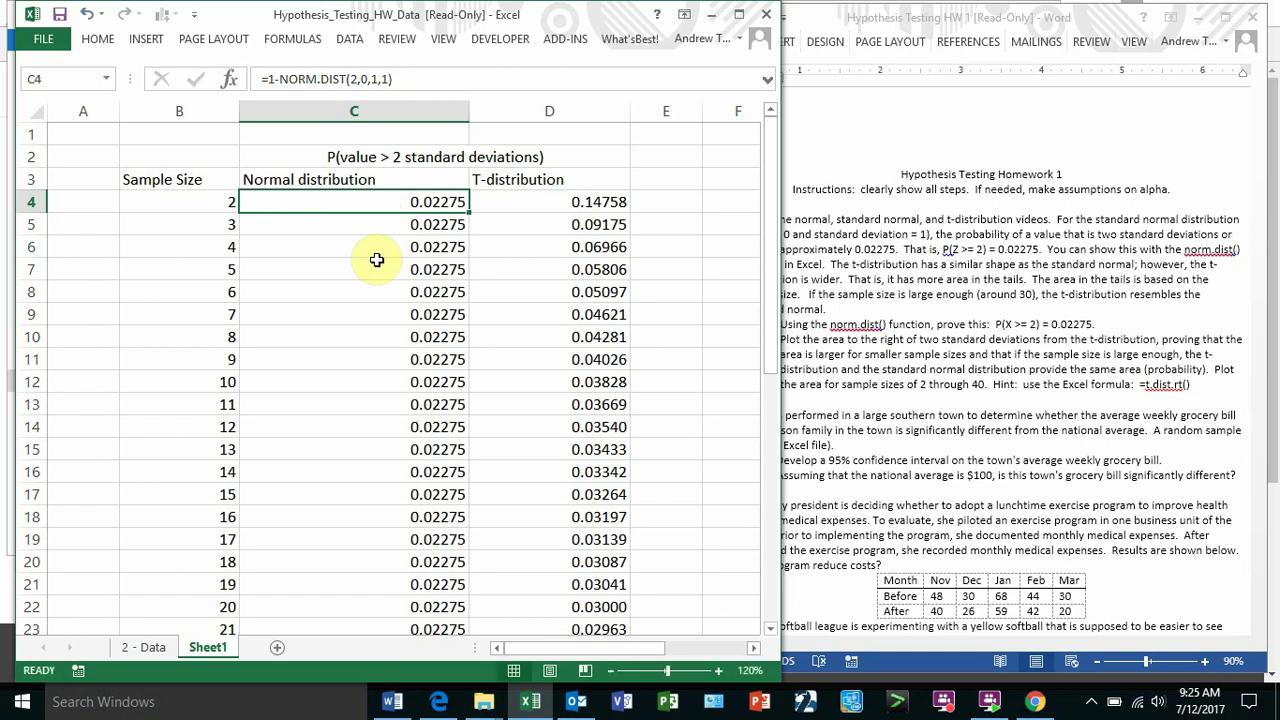
pyautogui.press('Down')
pyautogui.press('Down')
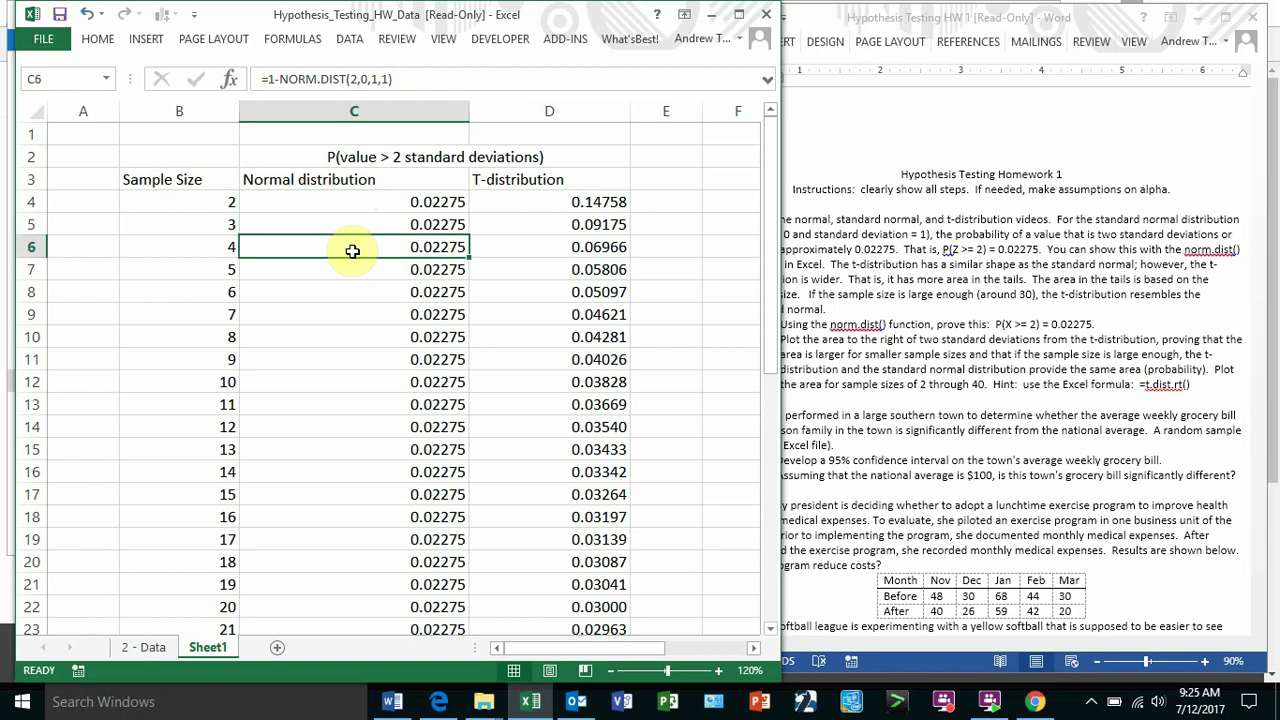
pyautogui.click(565, 203)
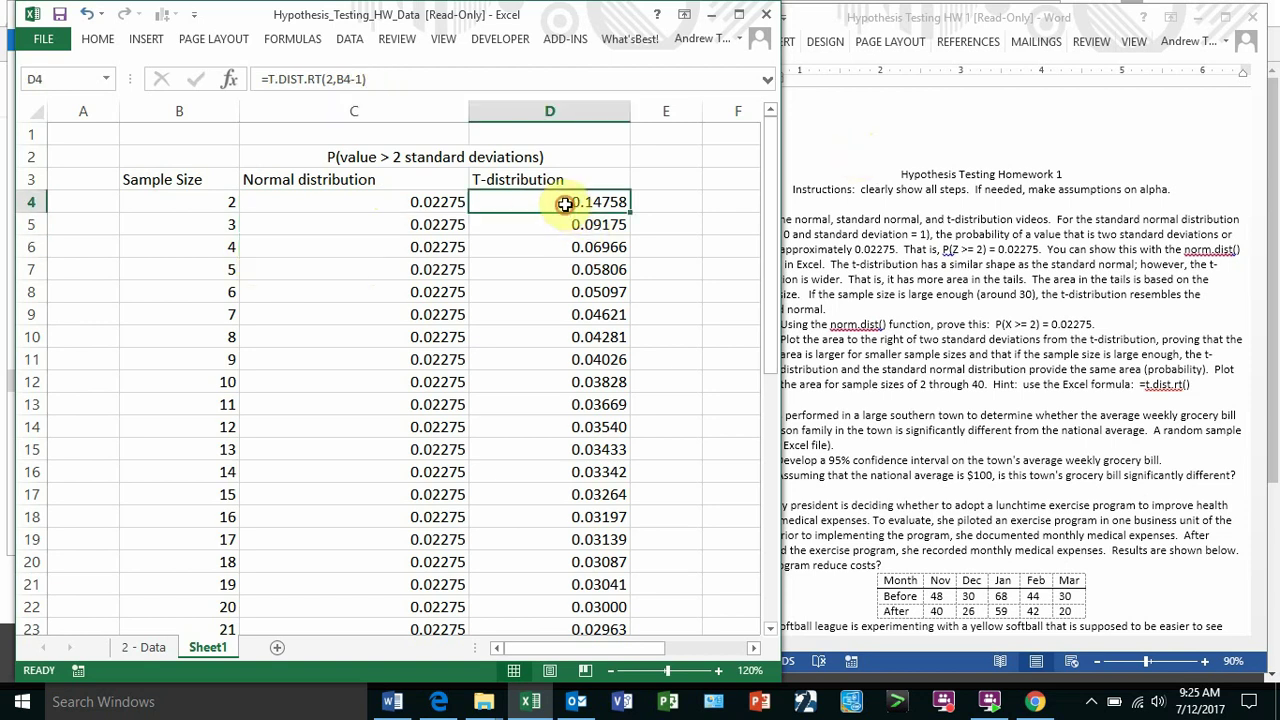
pyautogui.click(416, 79)
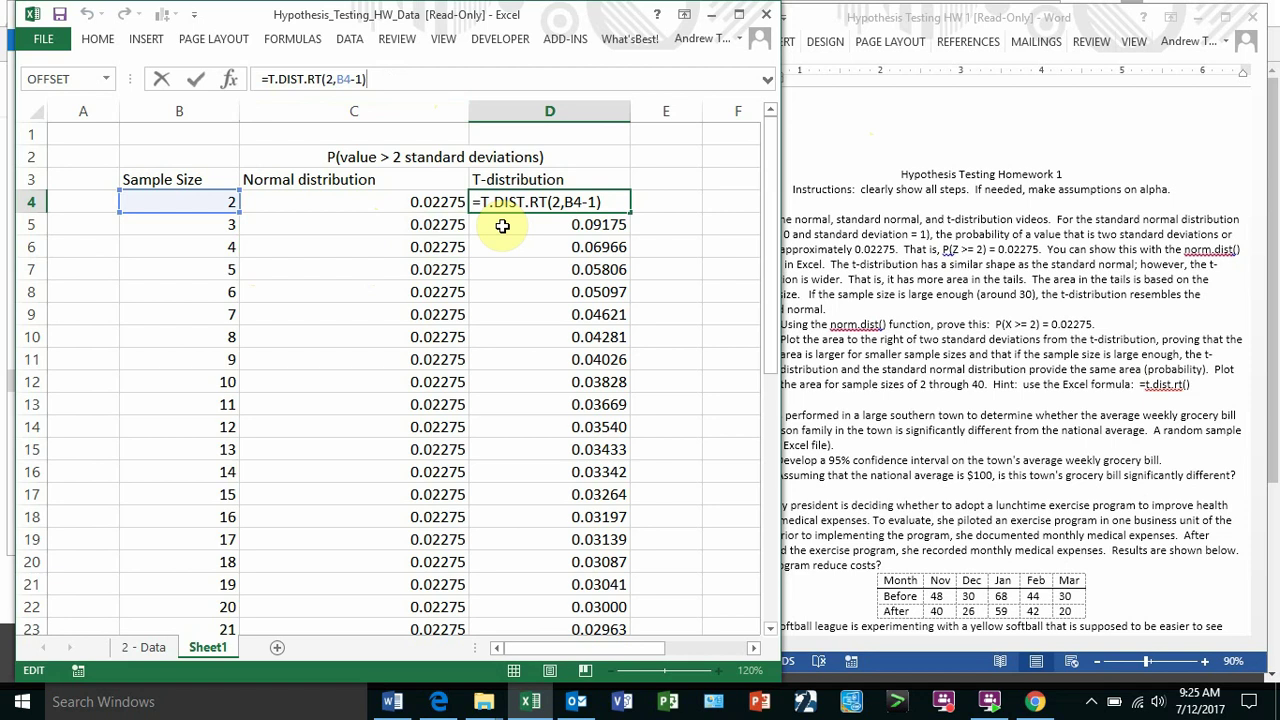
pyautogui.click(338, 79)
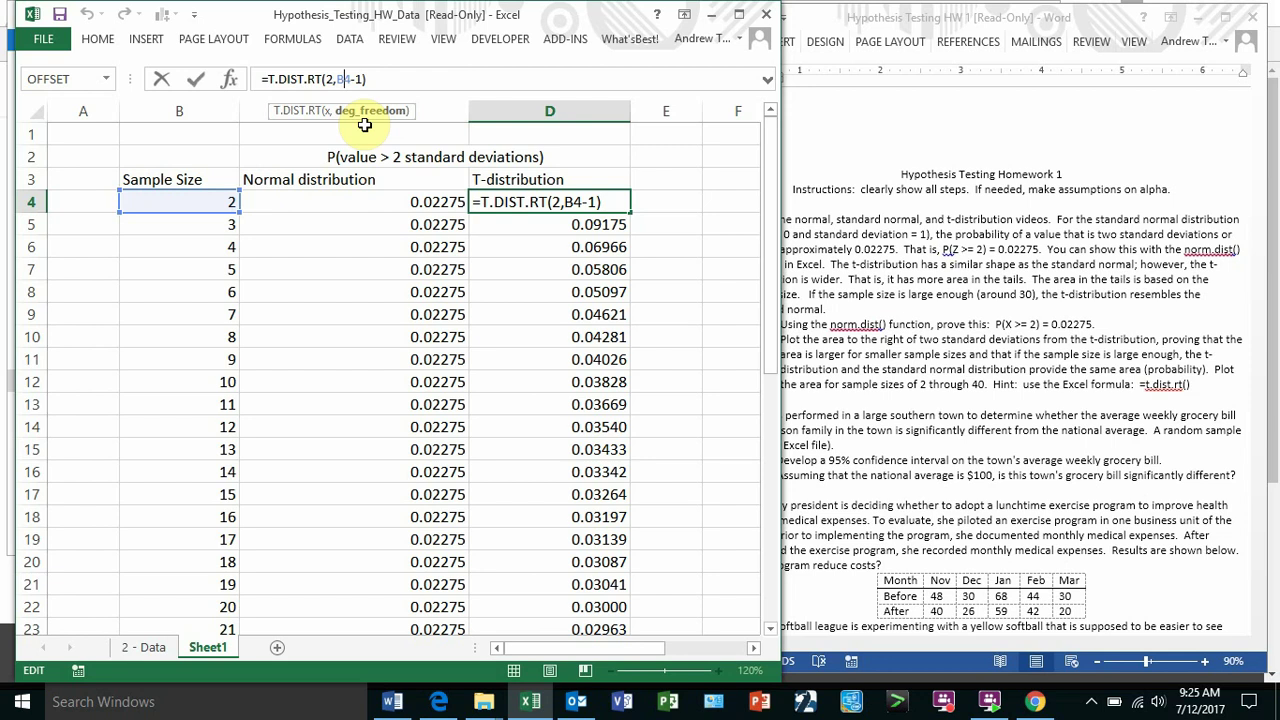
pyautogui.hotkey('ctrl', 'Return')
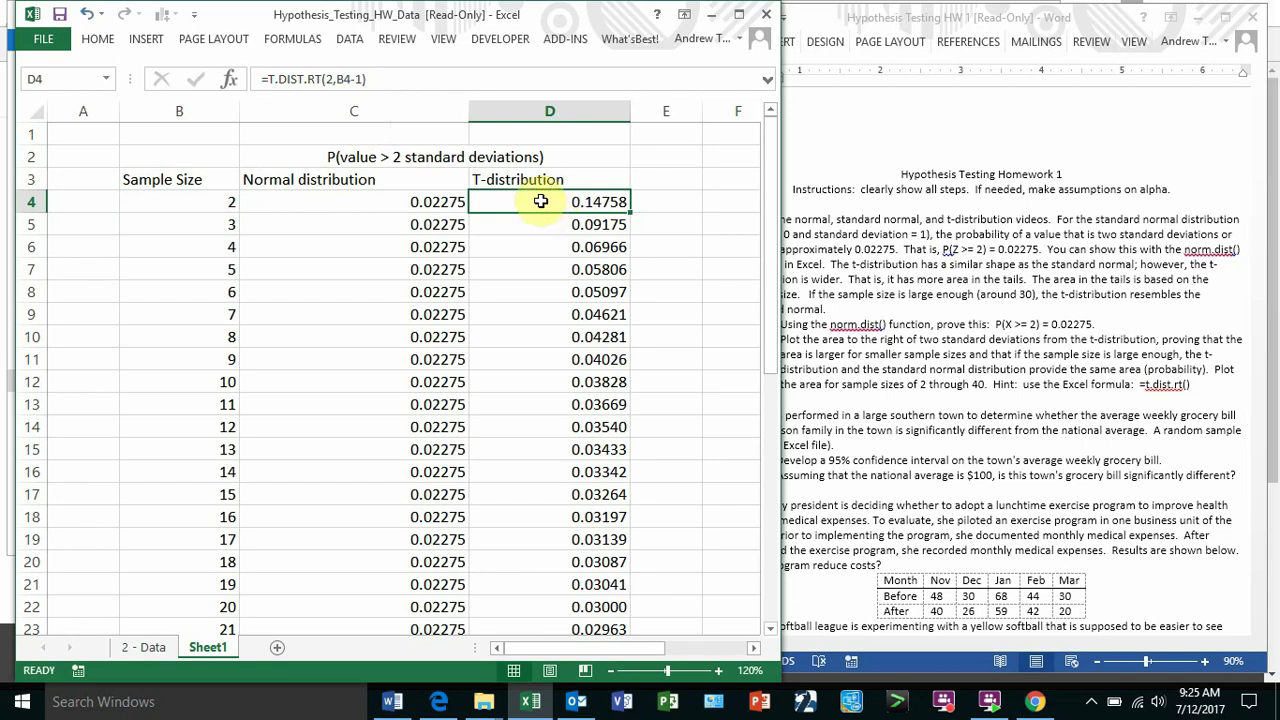
pyautogui.click(159, 205)
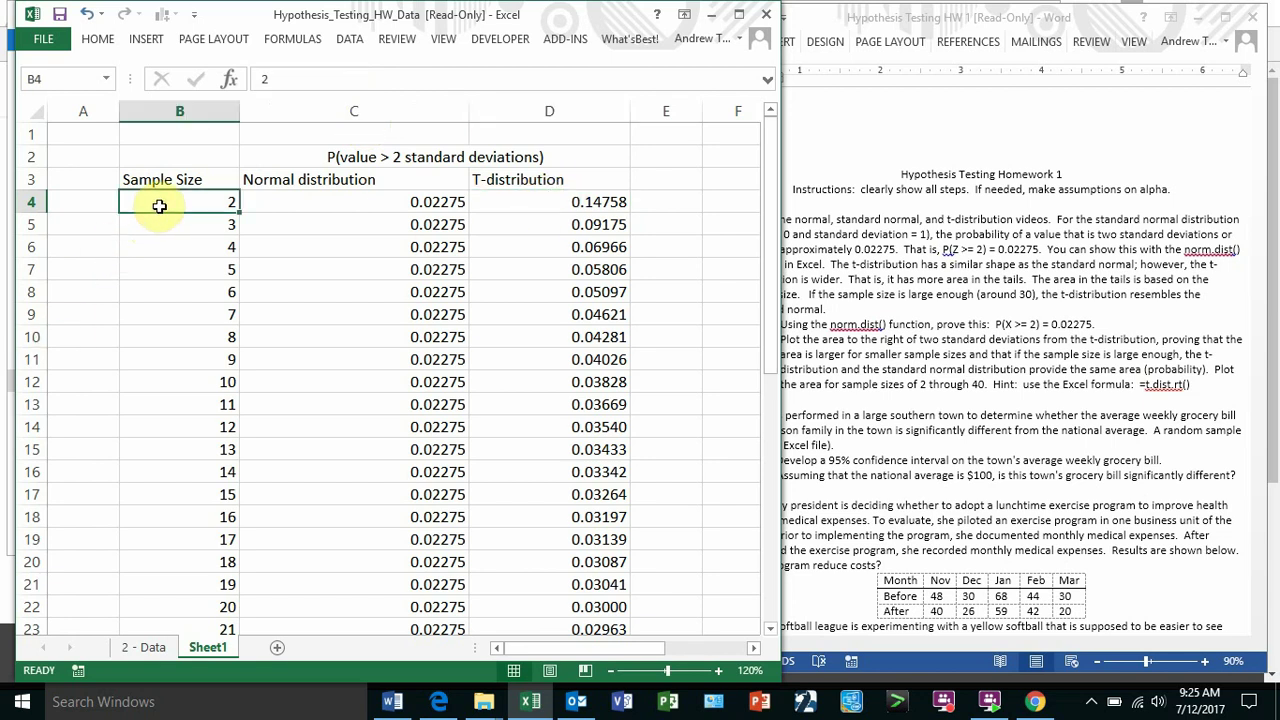
pyautogui.click(497, 201)
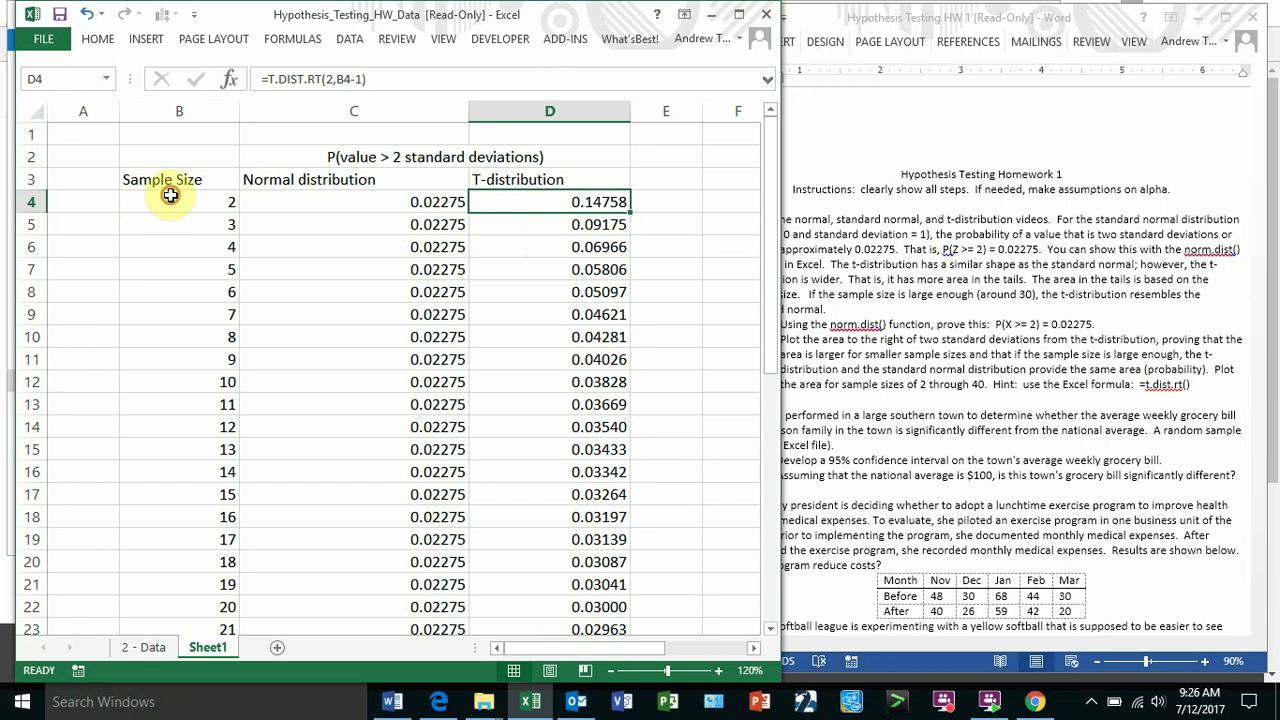
# Compare the normal and t-distribution probabilities as sample size grows, through the chart and the row for sample size 40
pyautogui.moveTo(170, 200); pyautogui.dragTo(180, 426)
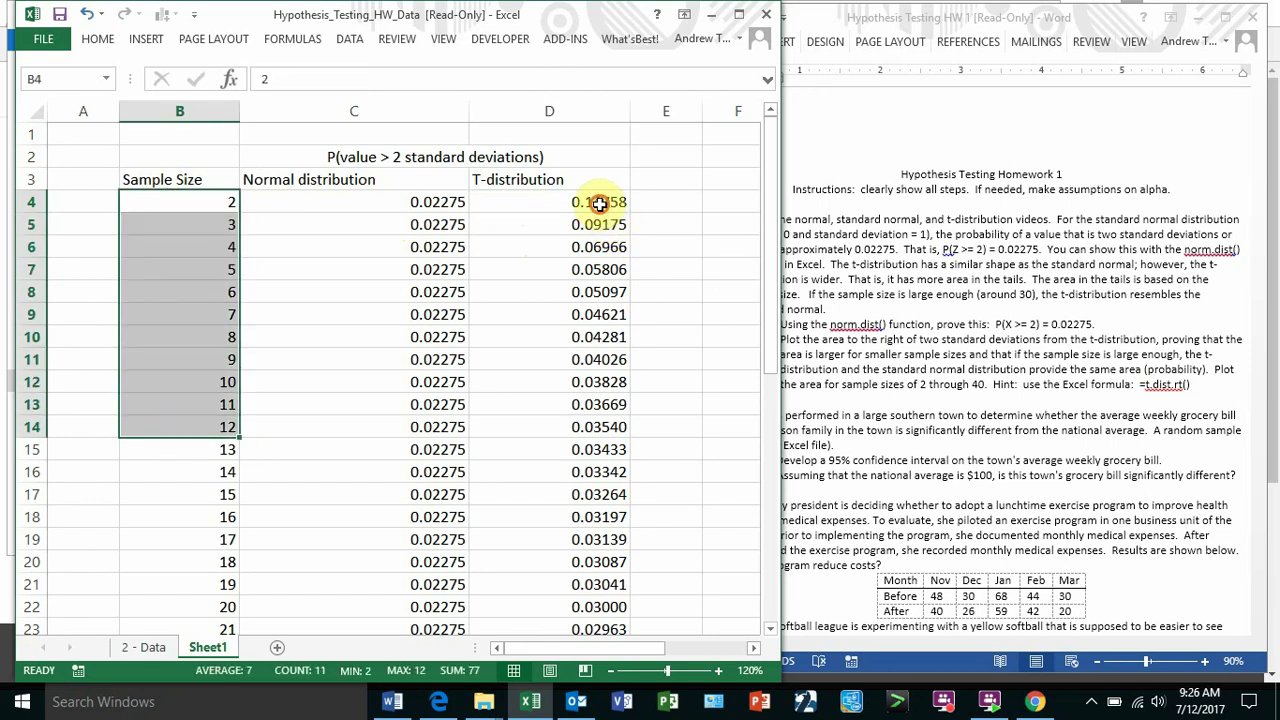
pyautogui.moveTo(603, 202); pyautogui.dragTo(576, 371)
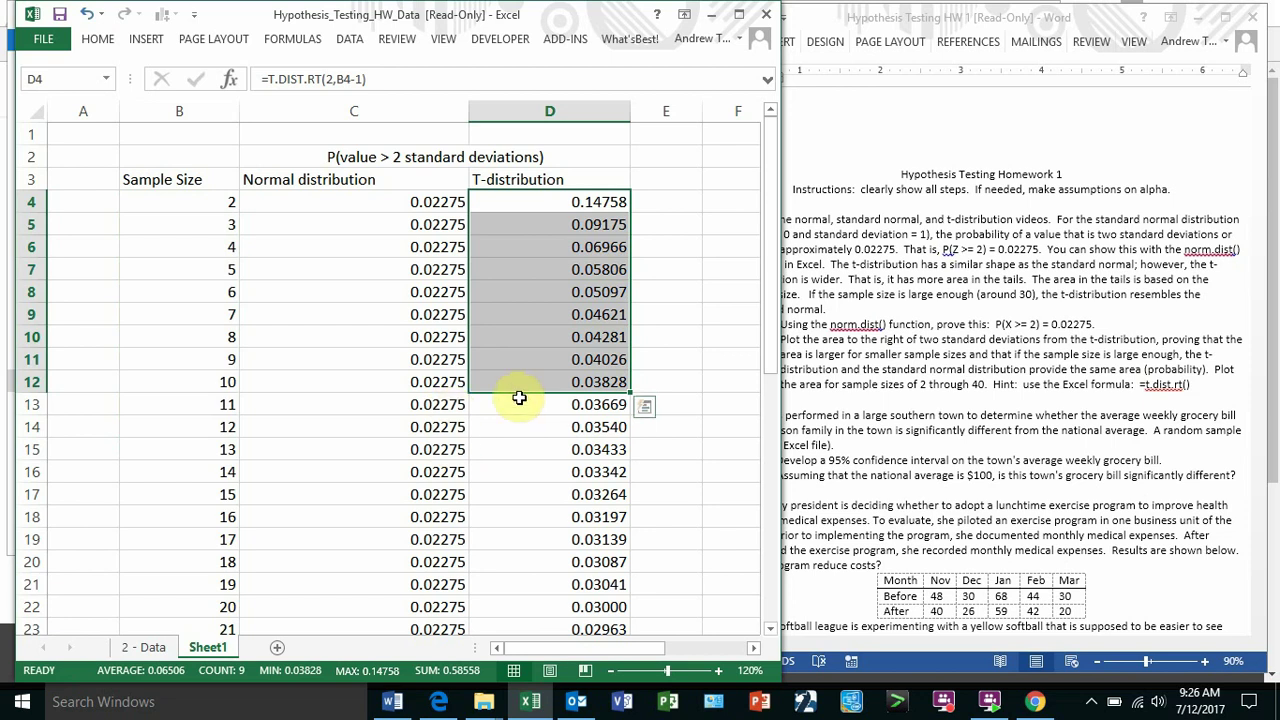
pyautogui.click(415, 404)
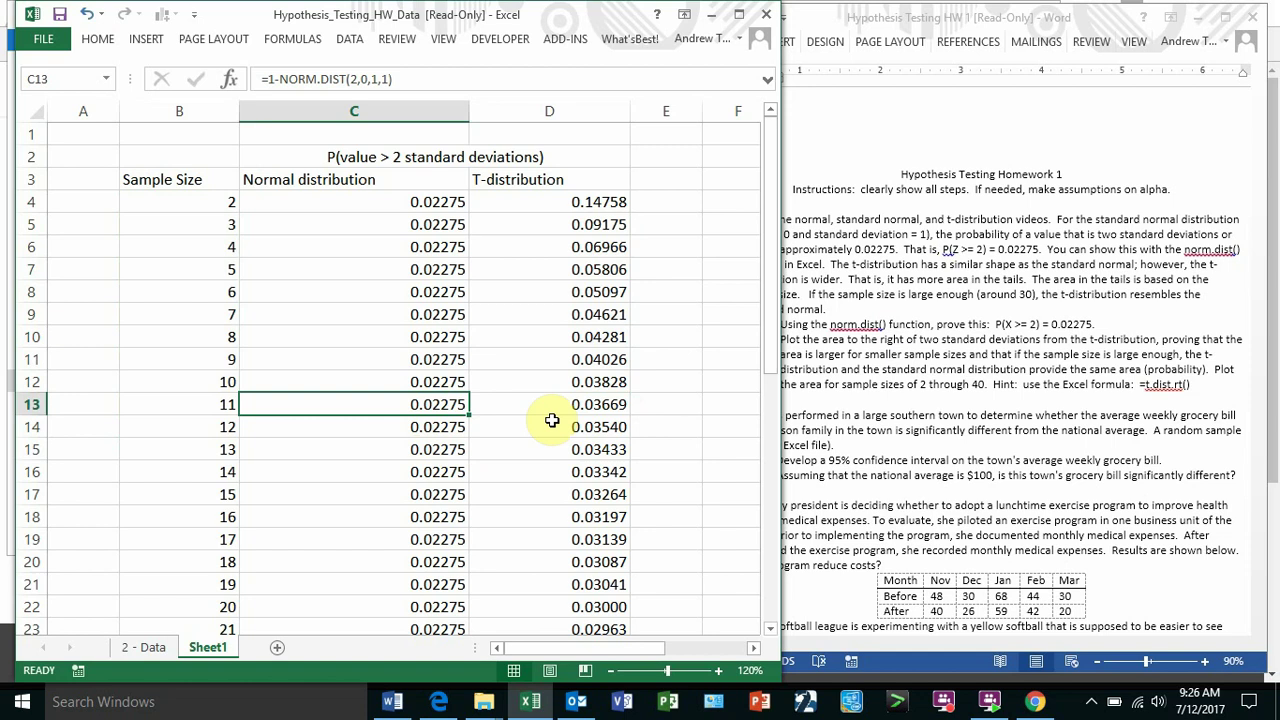
pyautogui.moveTo(770, 274); pyautogui.dragTo(646, 626)
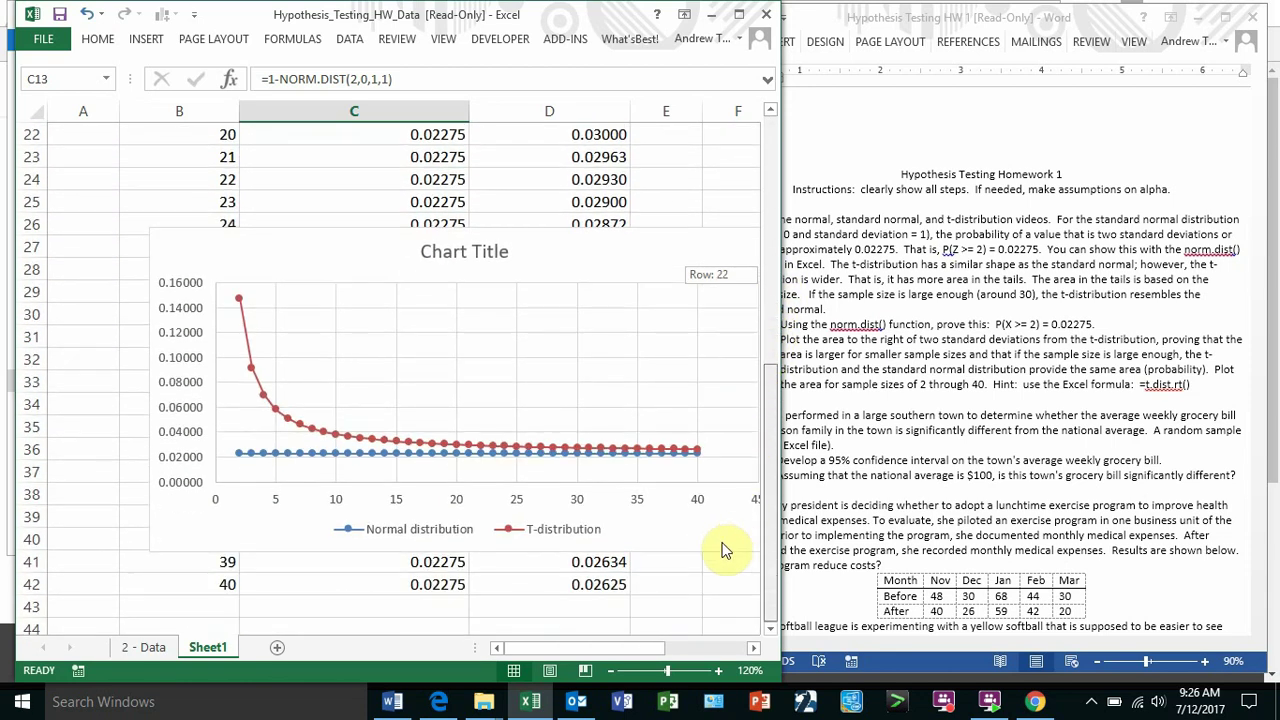
pyautogui.click(418, 585)
pyautogui.click(527, 583)
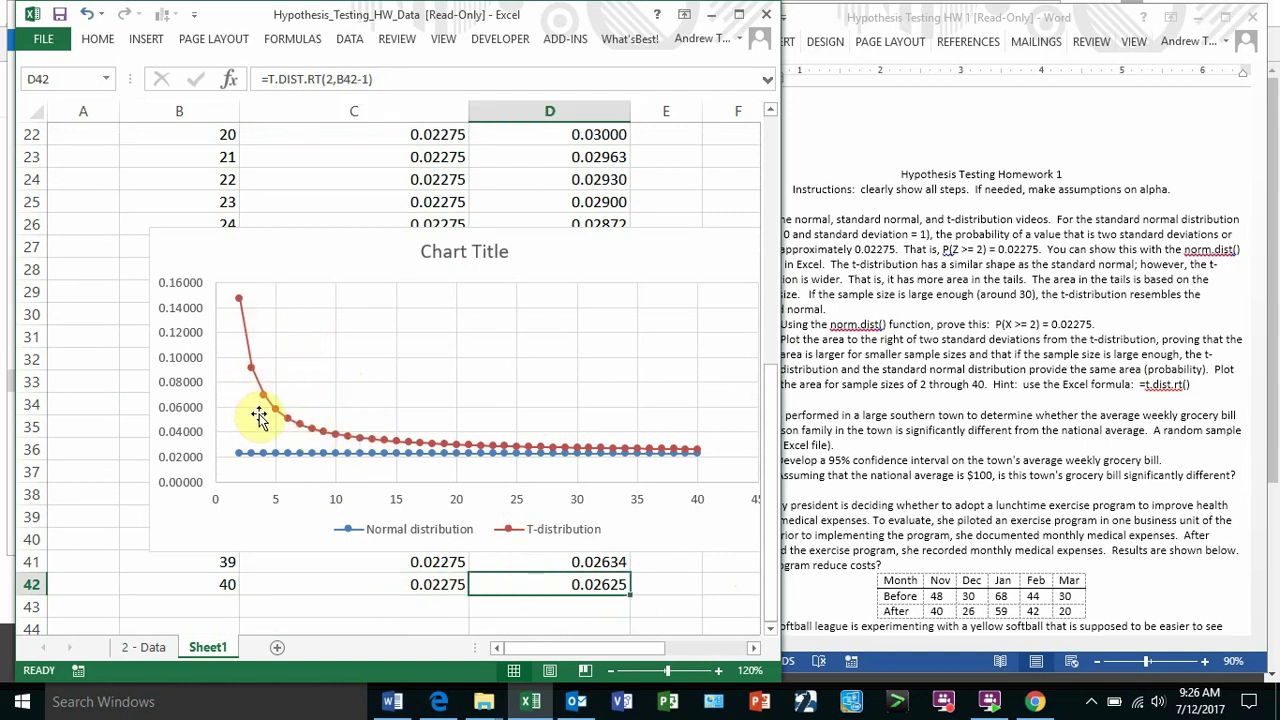
pyautogui.moveTo(500, 450)
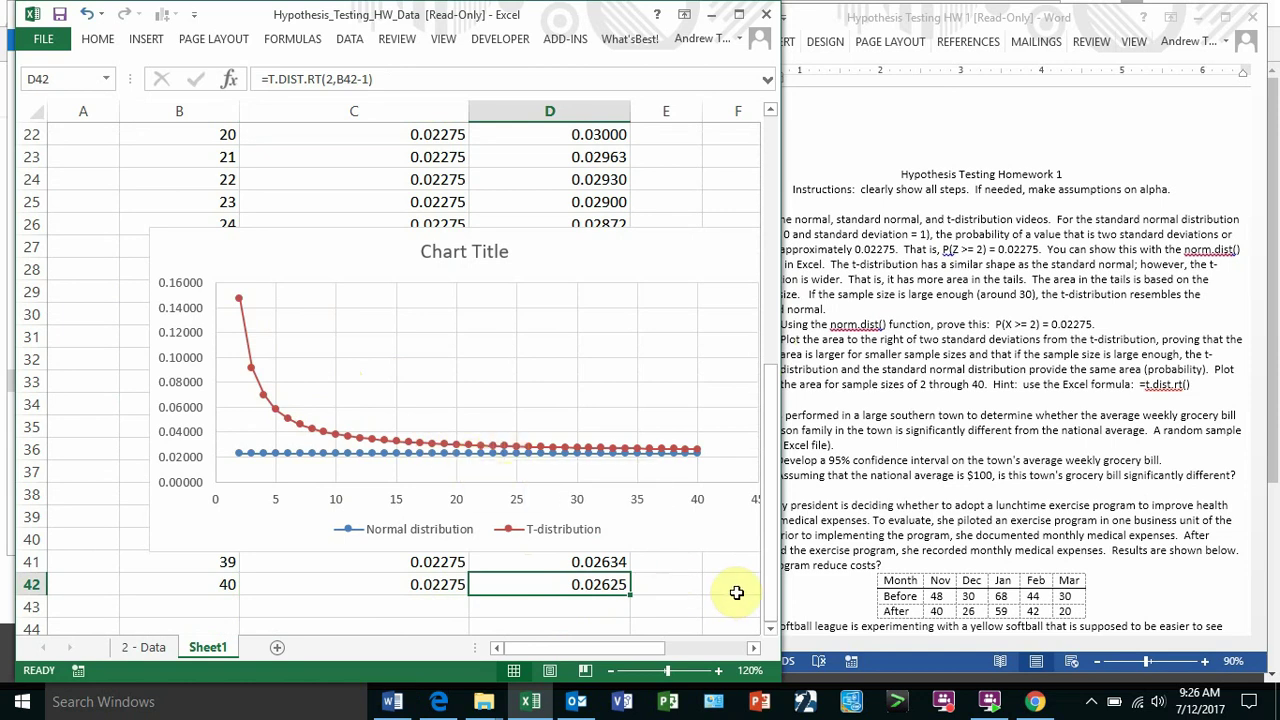
# Fill the sample size, normal and t-distribution columns down from rows 41 and 42 to sample size 1018 in row 1020
pyautogui.click(771, 628)
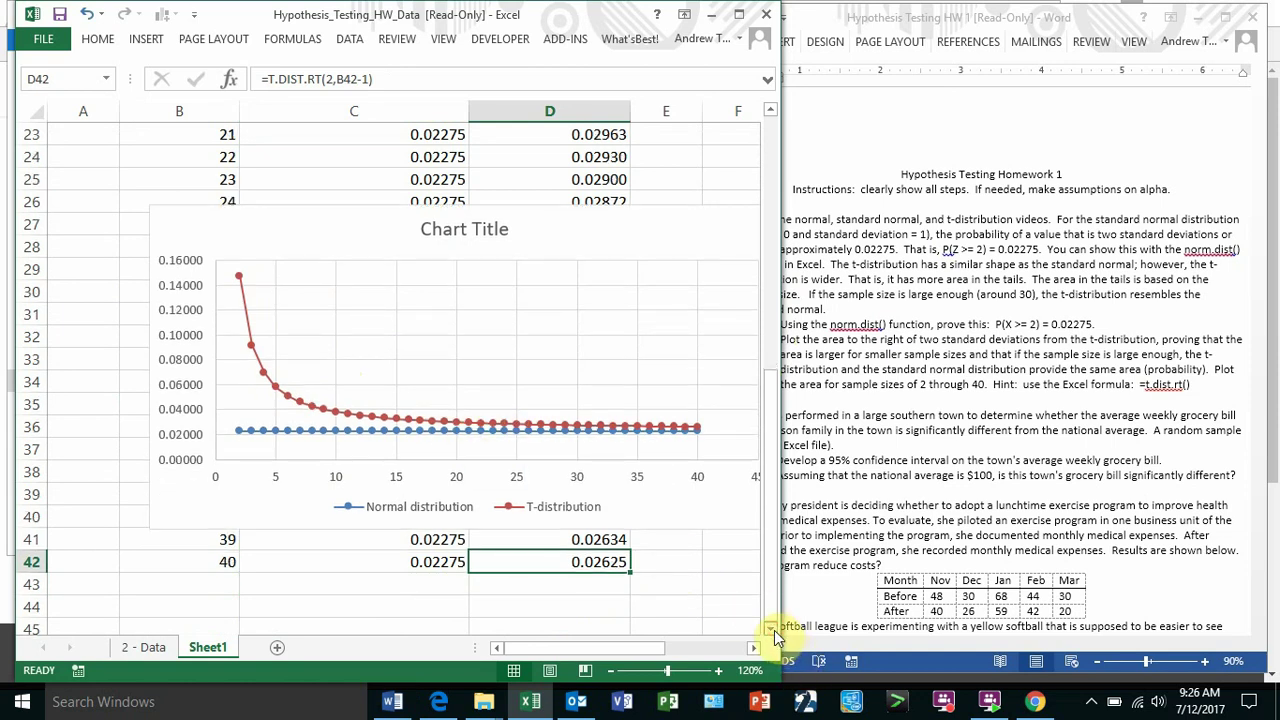
pyautogui.scroll(-2, 774, 635)
pyautogui.moveTo(166, 404); pyautogui.dragTo(613, 712)
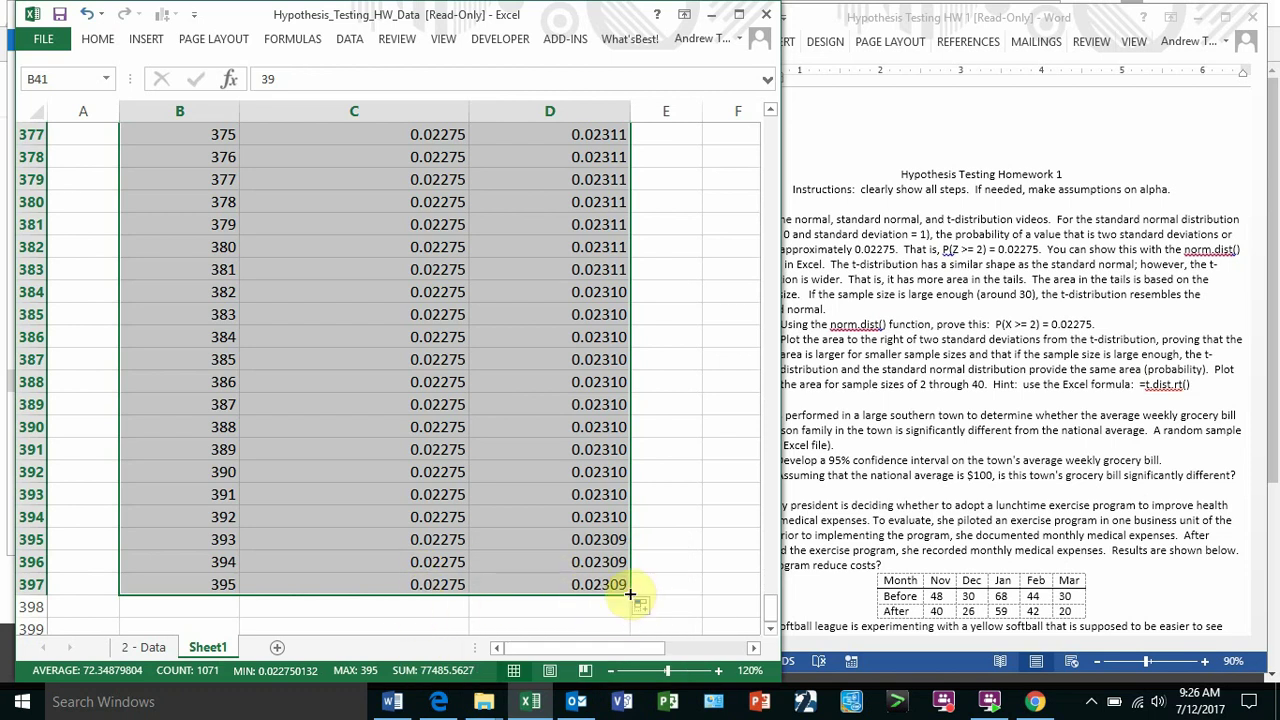
pyautogui.moveTo(630, 594); pyautogui.dragTo(593, 600)
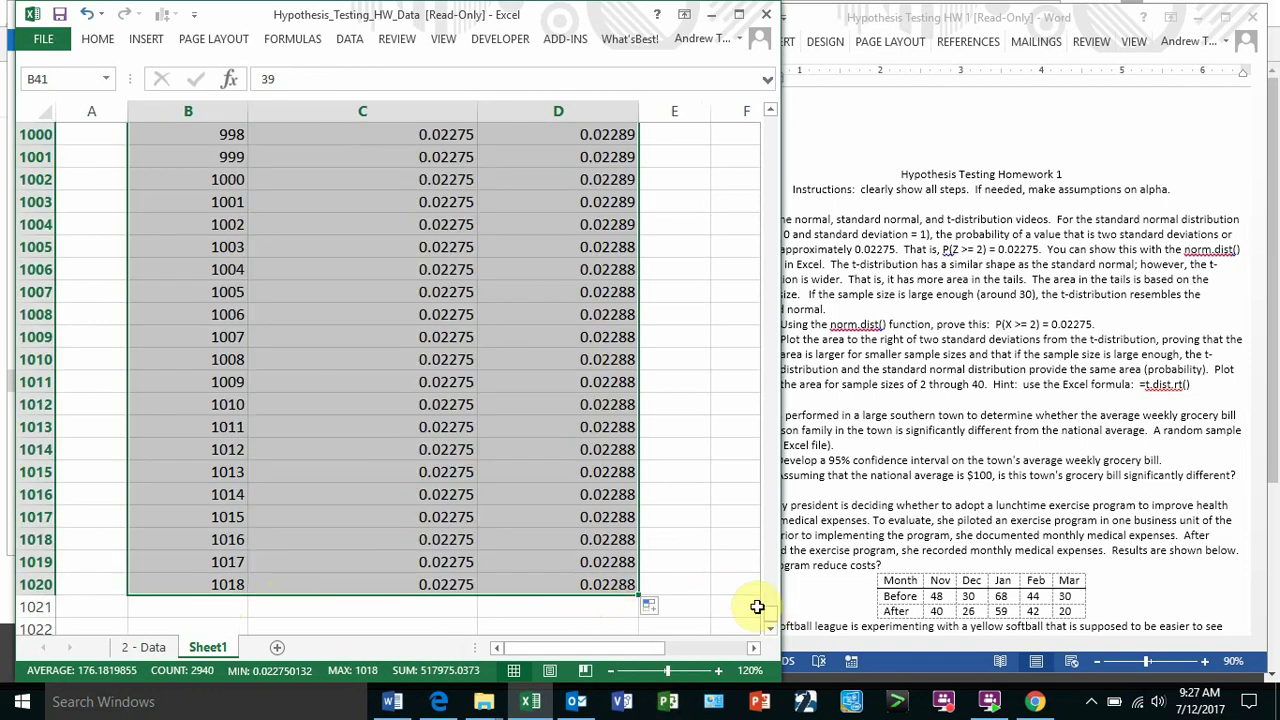
pyautogui.moveTo(770, 614); pyautogui.dragTo(772, 612)
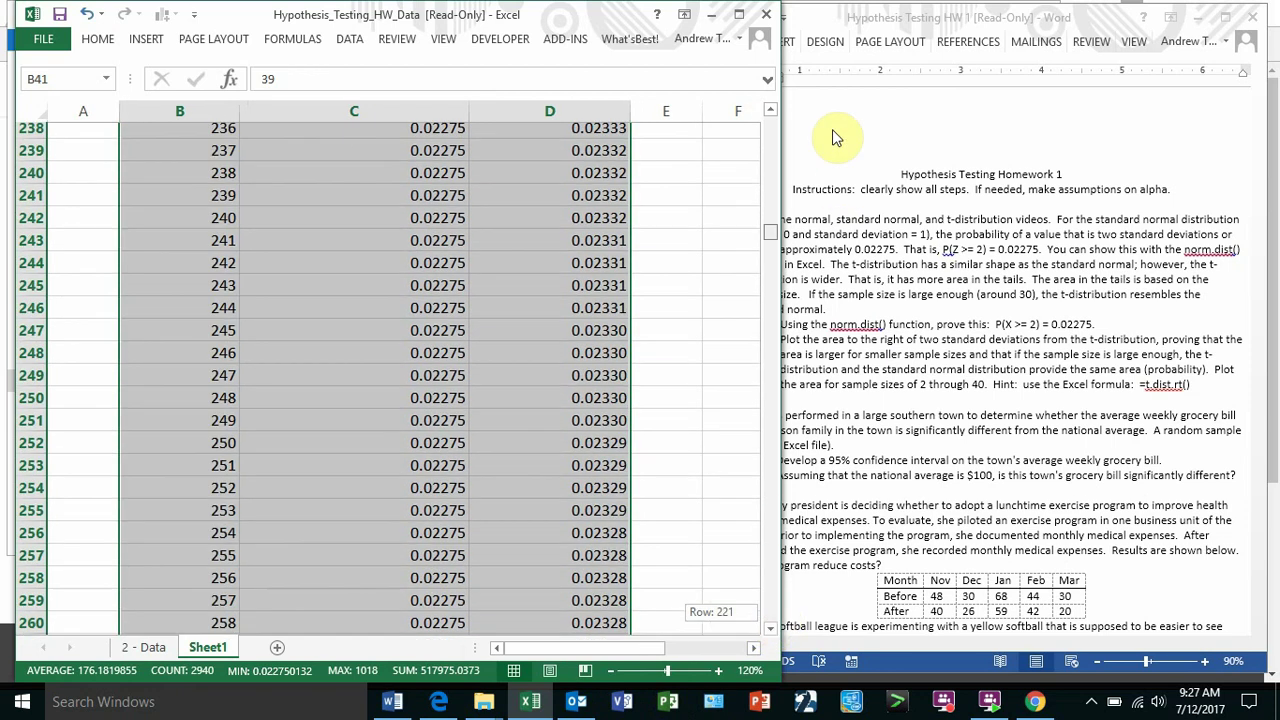